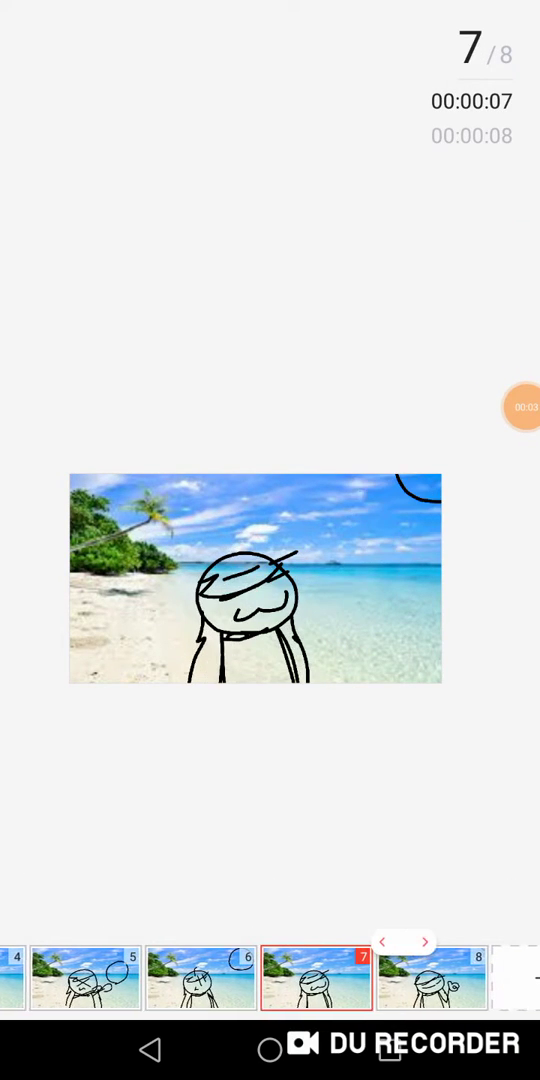
Play the beach animation through frame 8 and return to the editing toolbar
left_click(520, 406)
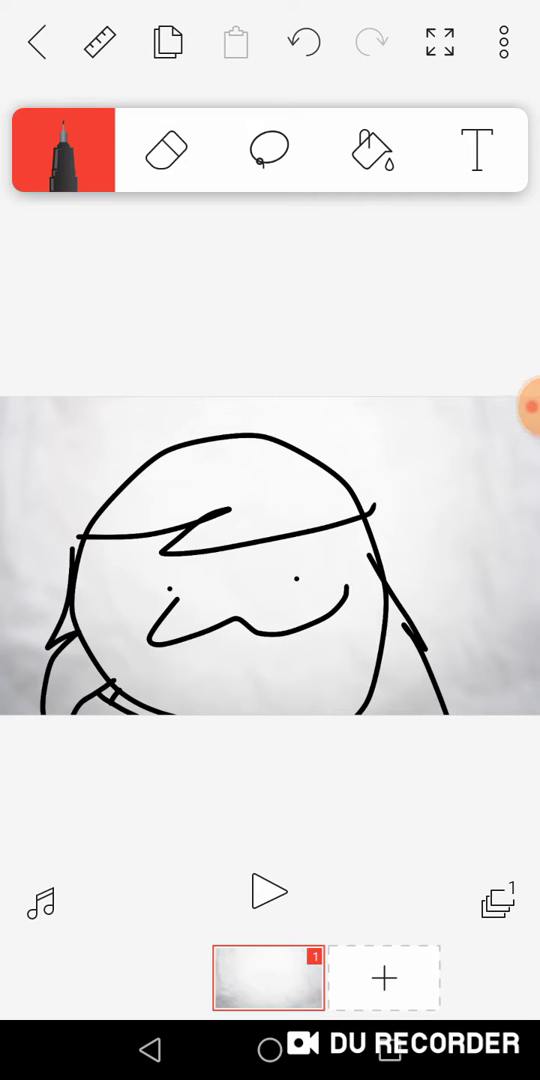
scroll(270, 550, "up", 3)
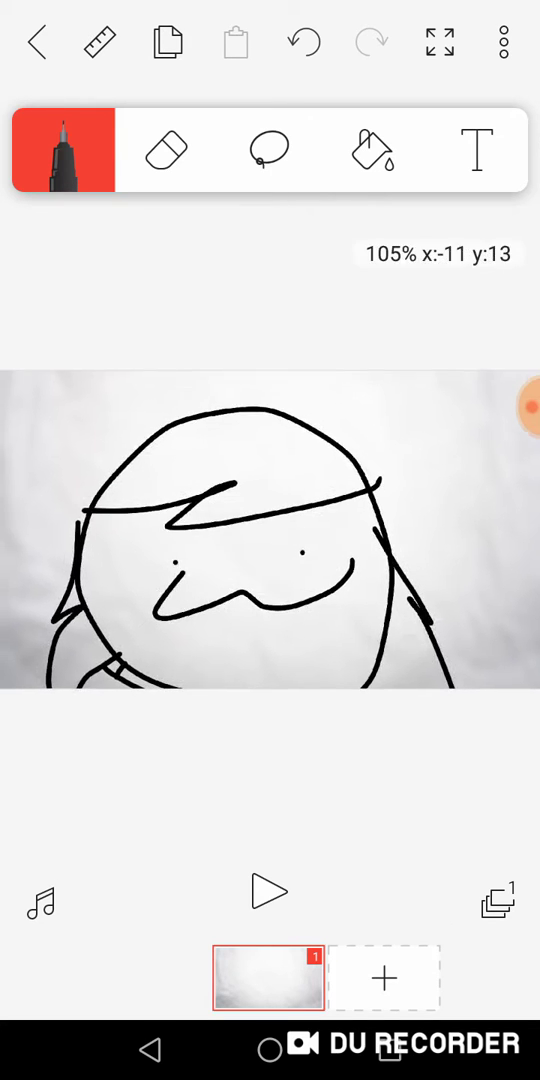
scroll(270, 450, "up", 3)
scroll(270, 450, "up", 3)
scroll(270, 450, "up", 1)
scroll(270, 450, "up", 2)
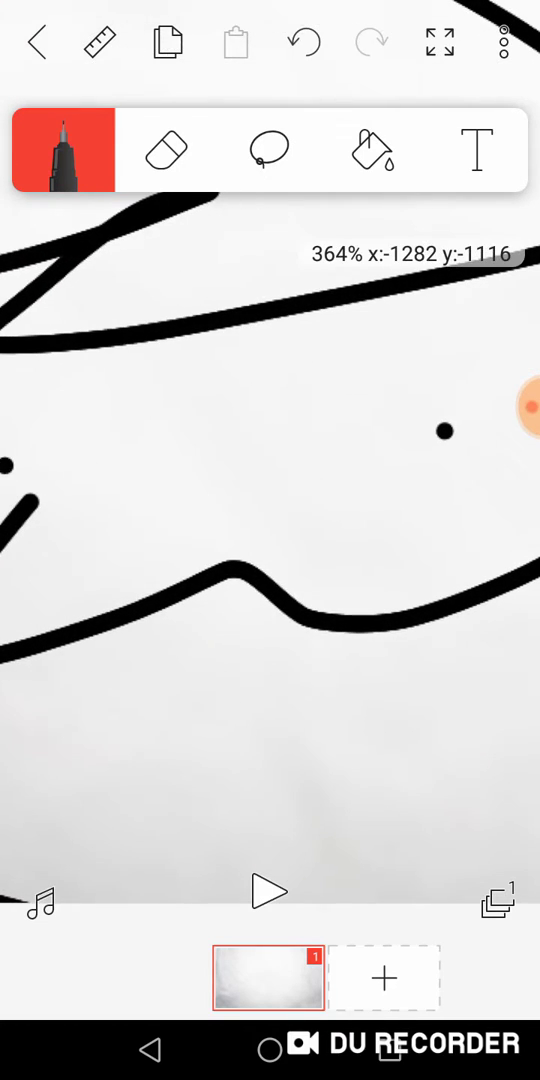
scroll(270, 450, "down", 4)
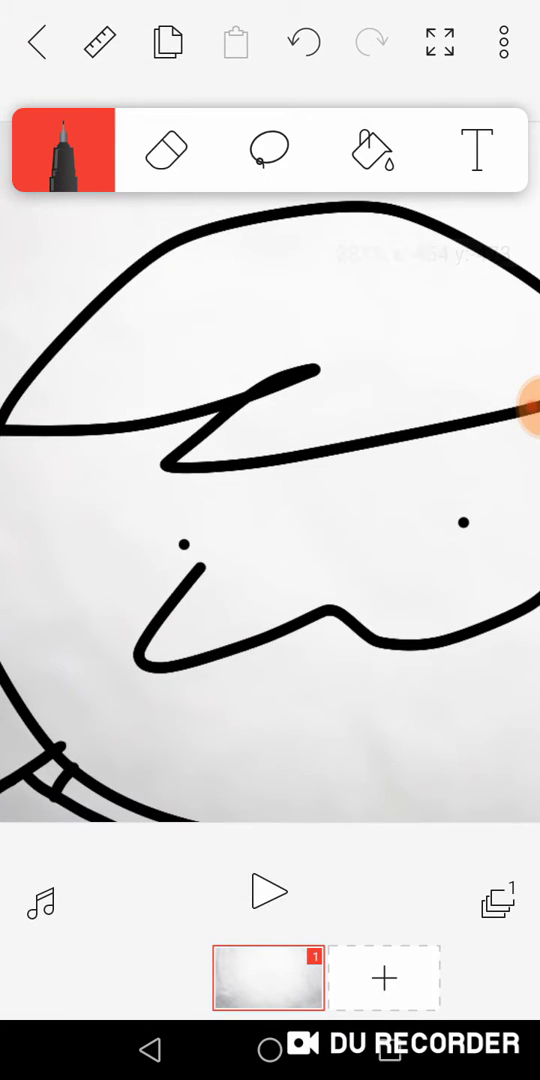
scroll(270, 500, "down", 3)
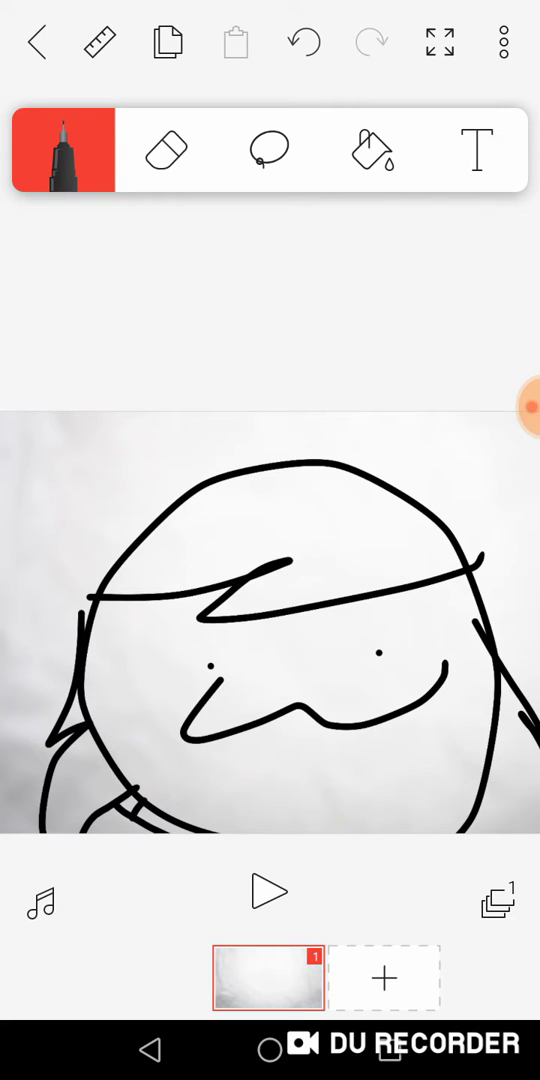
scroll(270, 600, "up", 3)
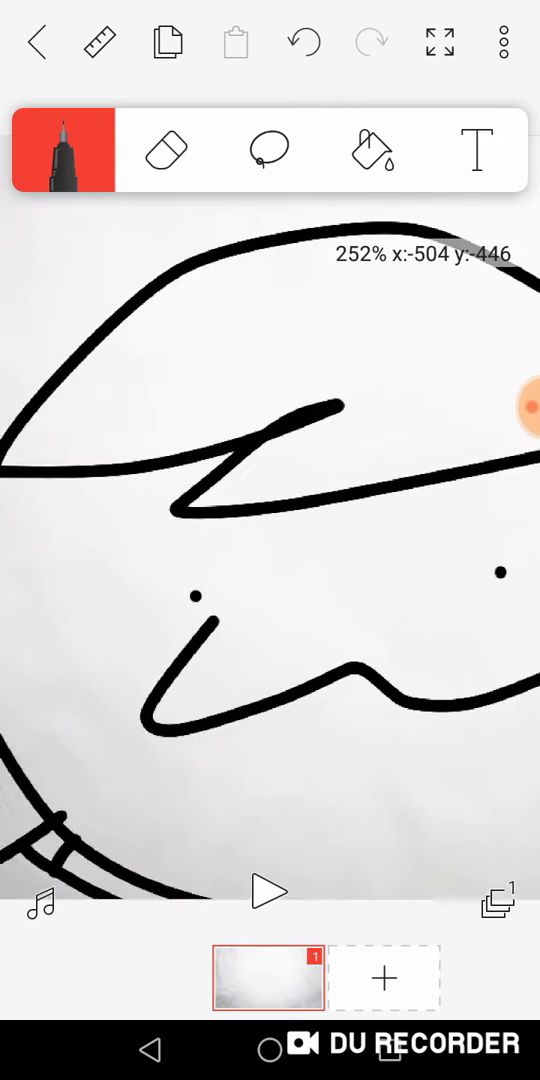
scroll(270, 500, "up", 2)
scroll(270, 500, "down", 1)
scroll(270, 500, "down", 2)
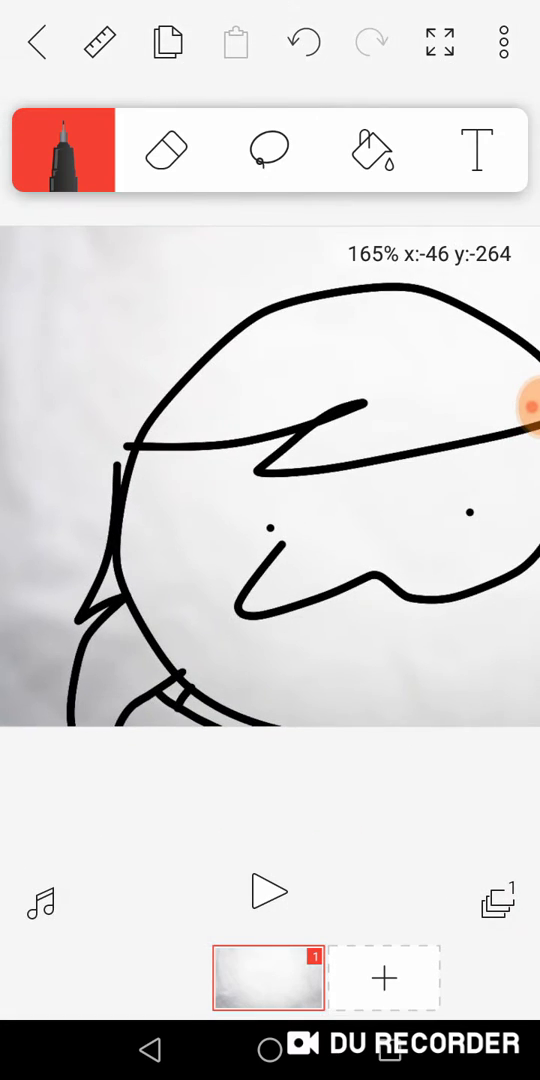
scroll(270, 500, "up", 2)
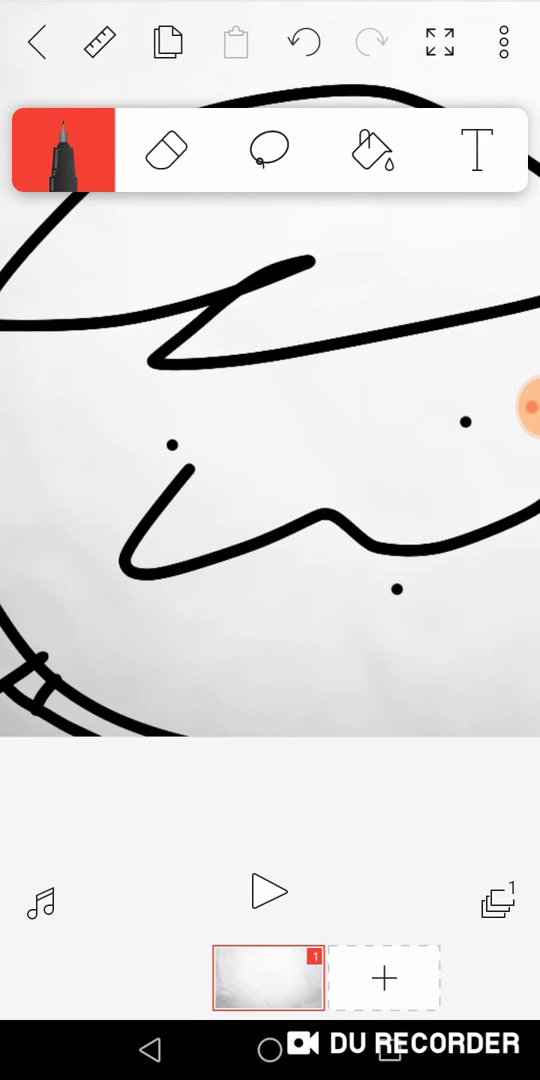
scroll(270, 500, "up", 2)
scroll(270, 500, "up", 1)
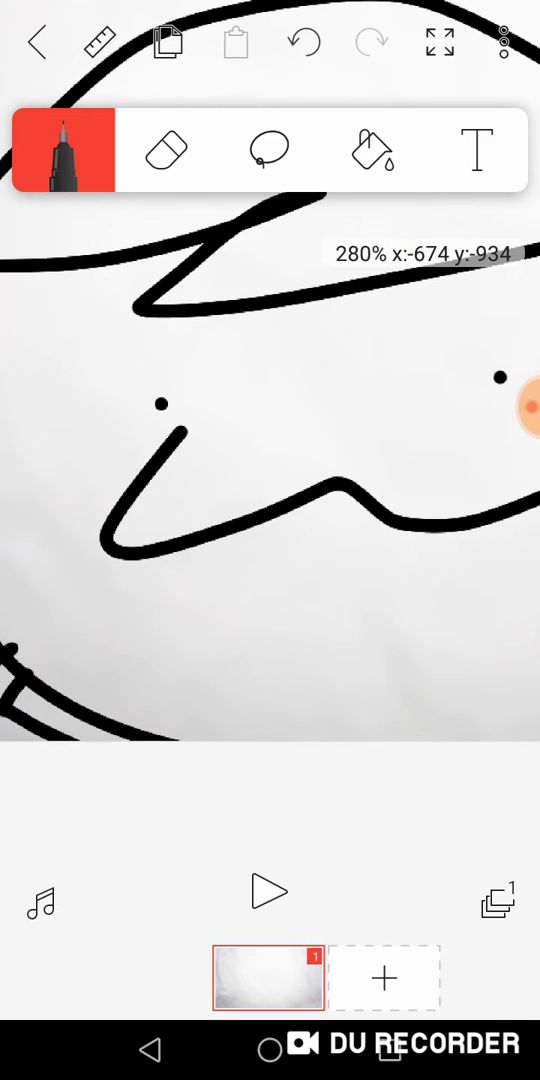
scroll(270, 500, "up", 2)
scroll(270, 500, "down", 2)
scroll(270, 500, "down", 1)
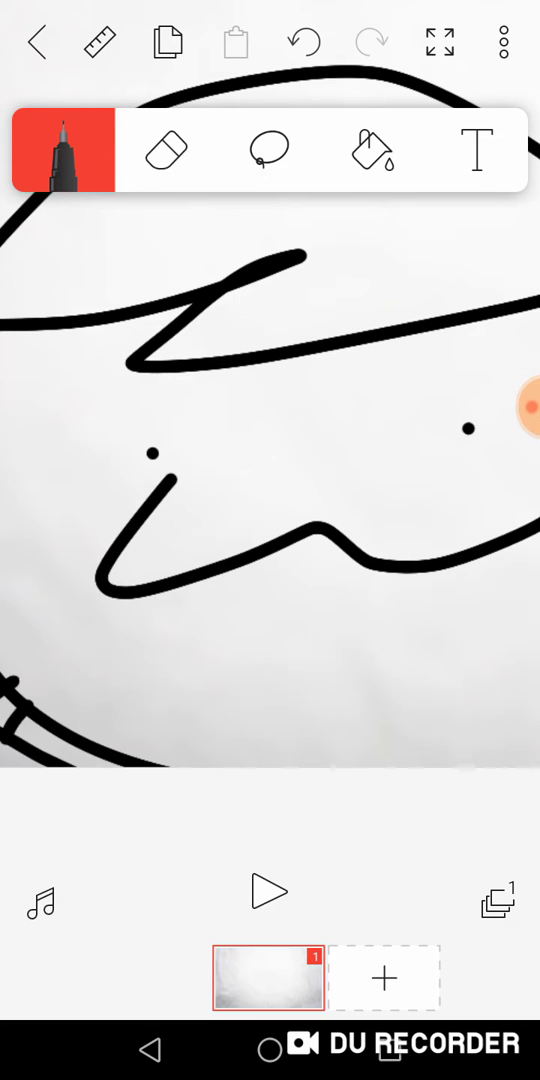
Brush a wide open grin and new hair strokes onto the frame 1 face sketch
left_click_drag(300, 500, 252, 540)
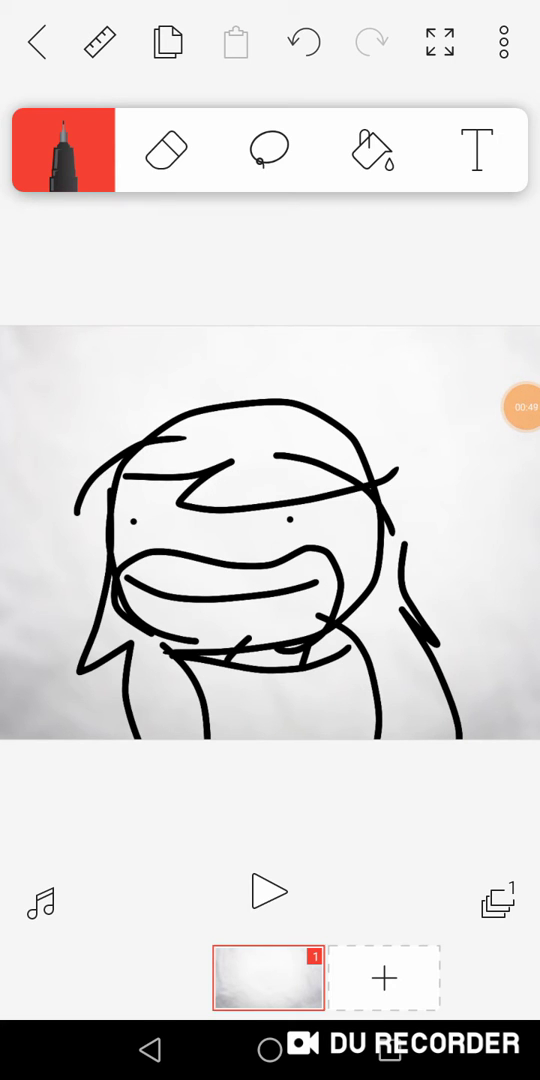
scroll(270, 530, "up", 5)
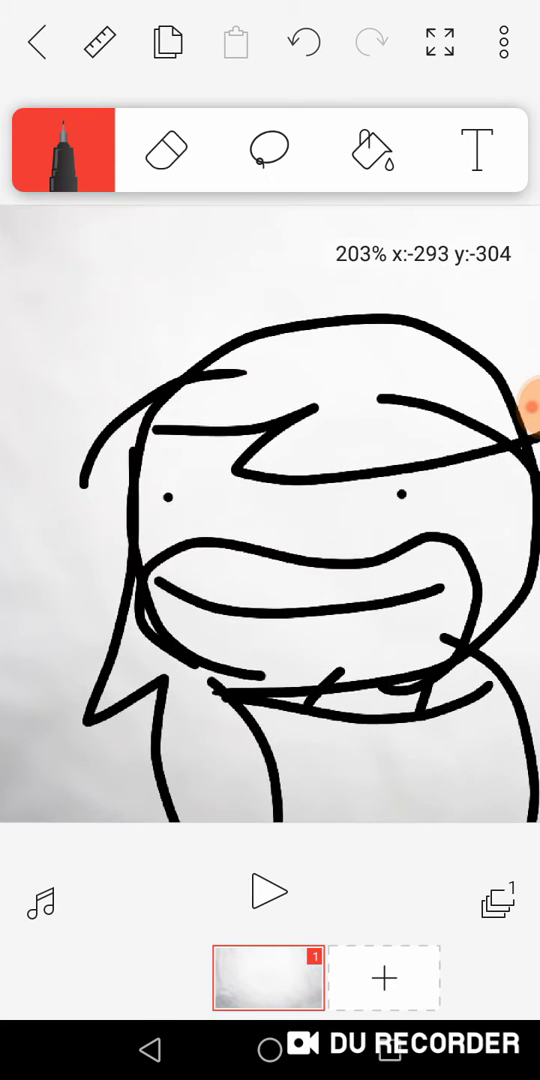
scroll(270, 530, "up", 2)
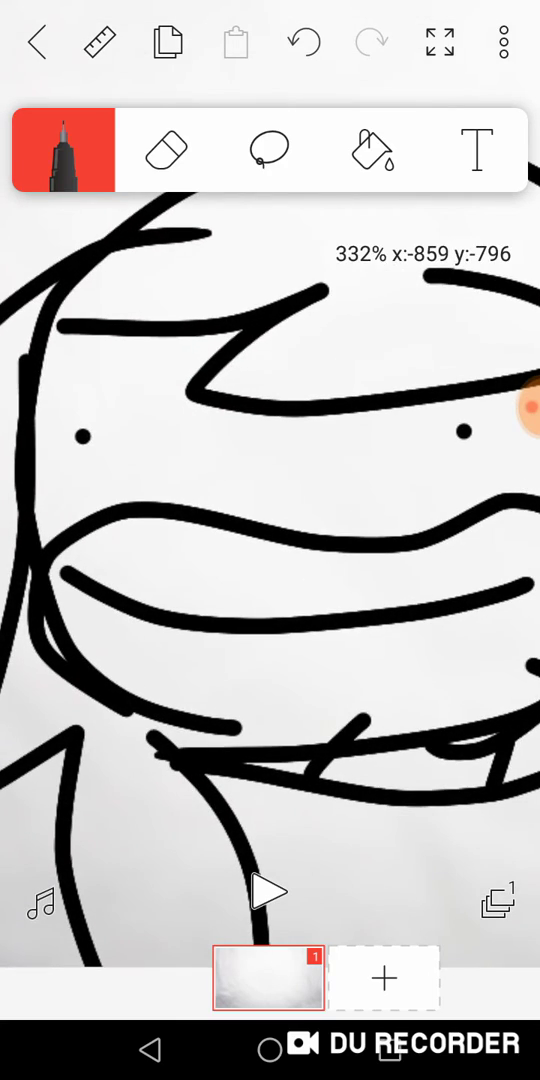
scroll(270, 530, "up", 2)
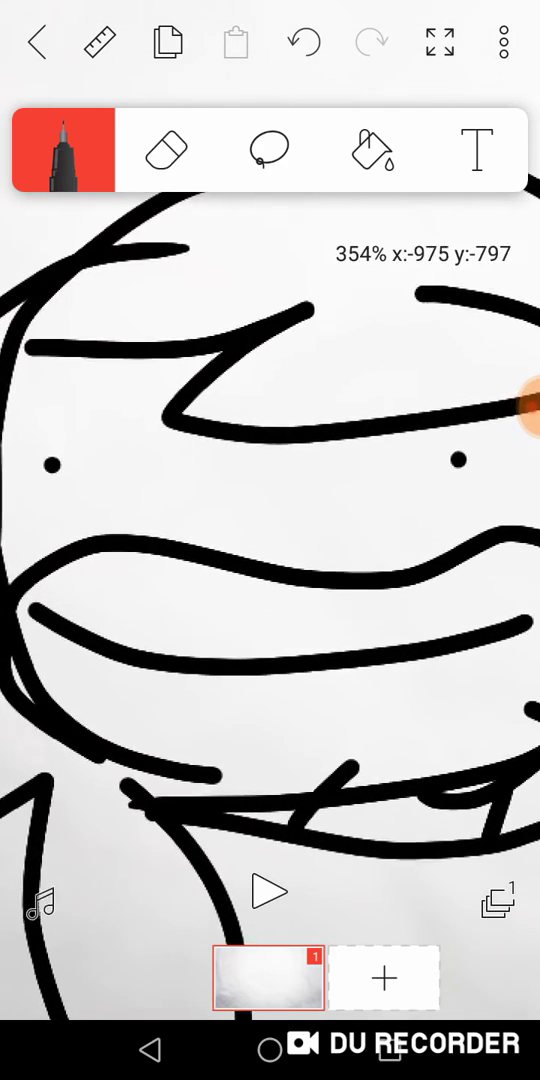
left_click(528, 405)
left_click(507, 405)
left_click(507, 405)
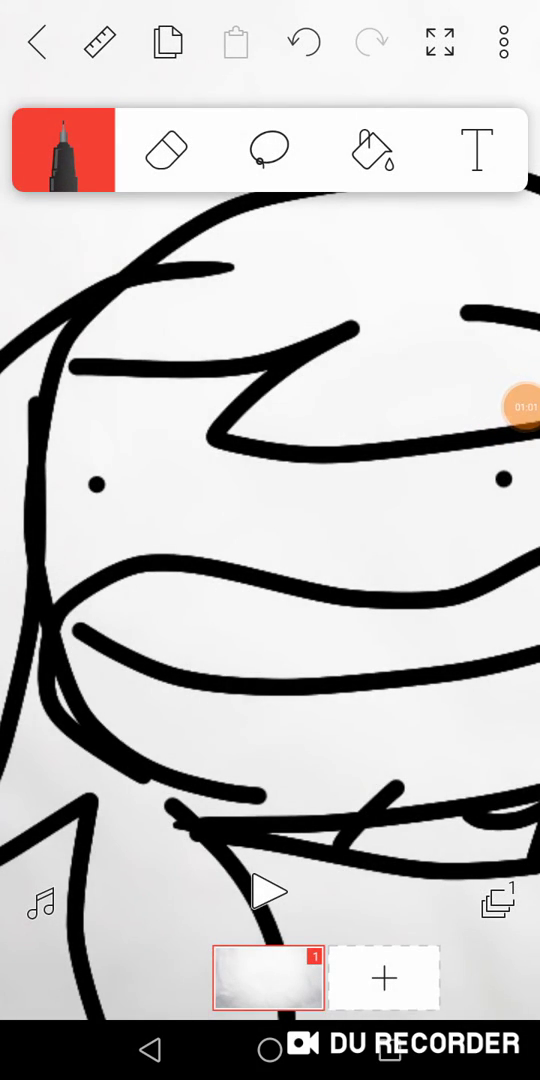
left_click(507, 407)
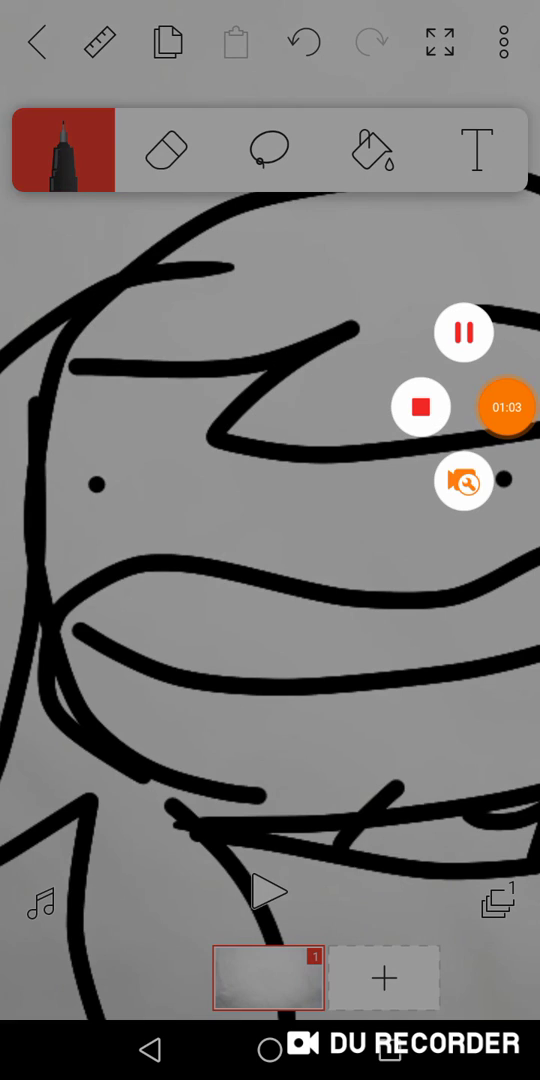